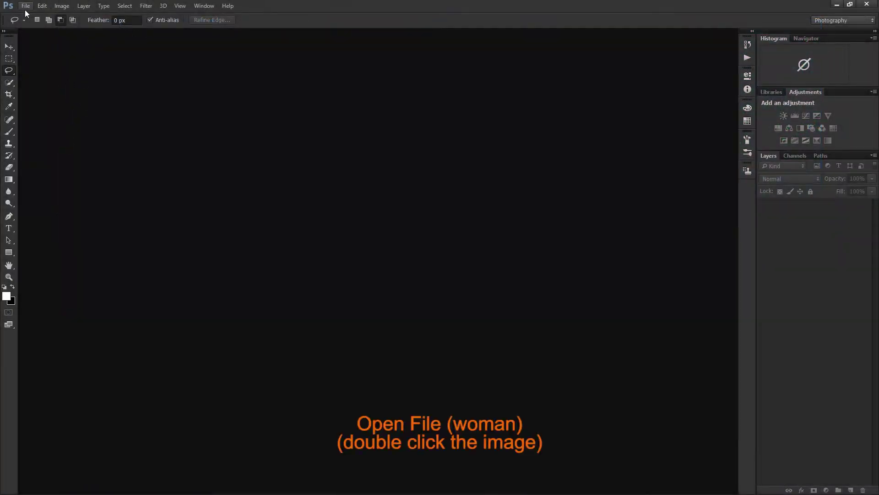
# Open the 008 Woman.jpg portrait
pyautogui.click(48, 18)
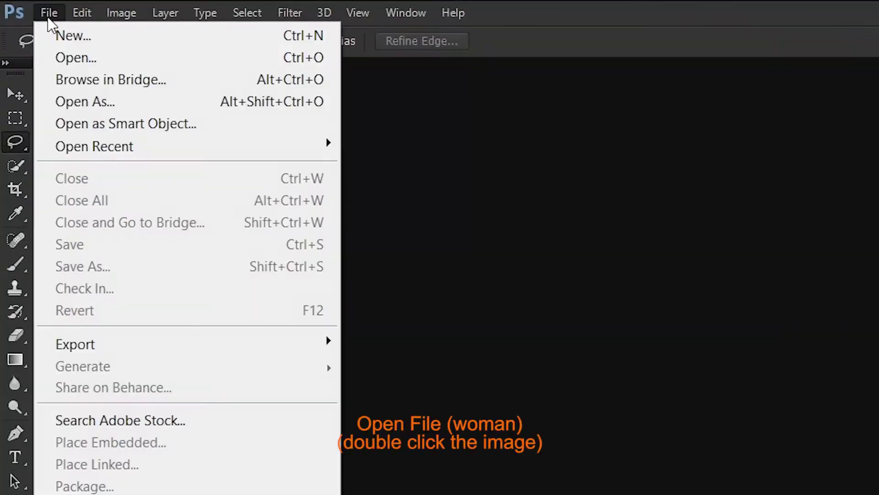
pyautogui.click(68, 60)
pyautogui.click(352, 129)
pyautogui.doubleClick(354, 132)
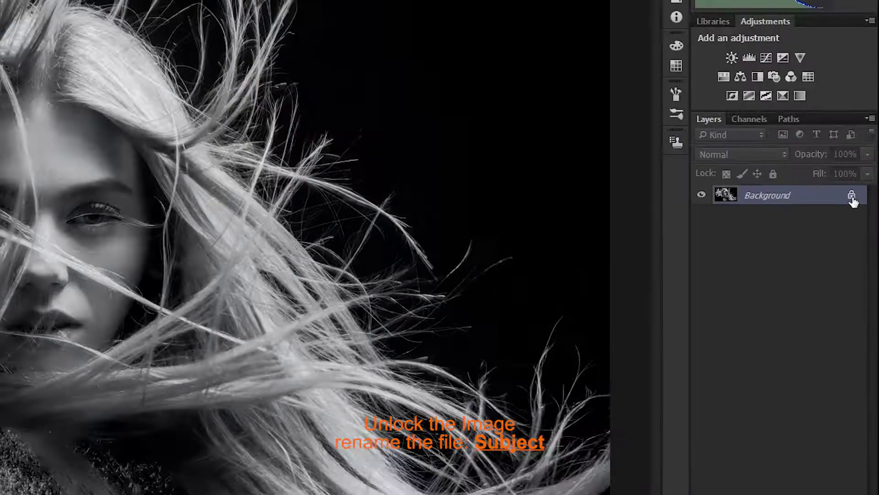
# Unlock the background layer and rename it Subject
pyautogui.click(862, 206)
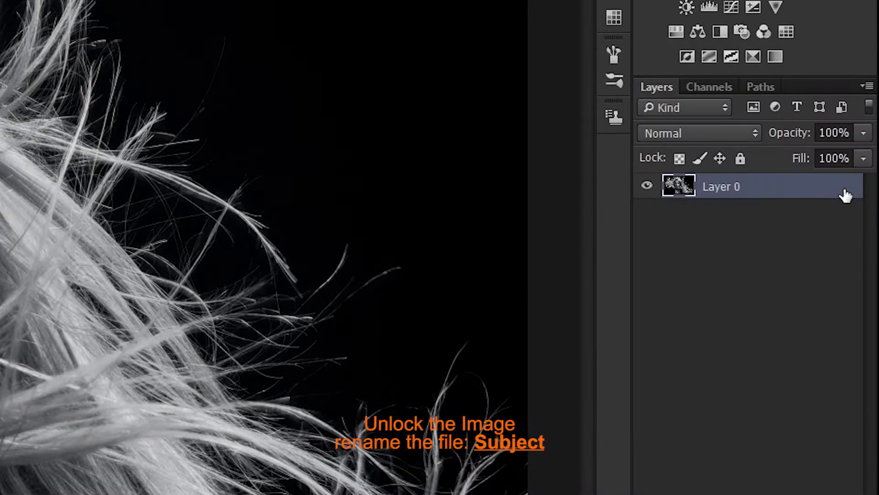
pyautogui.doubleClick(715, 188)
pyautogui.write('Subject')
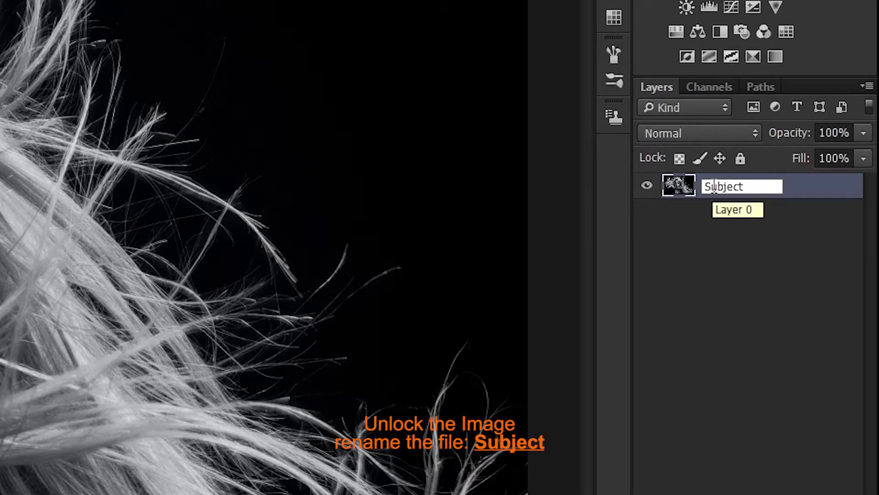
pyautogui.press('Return')
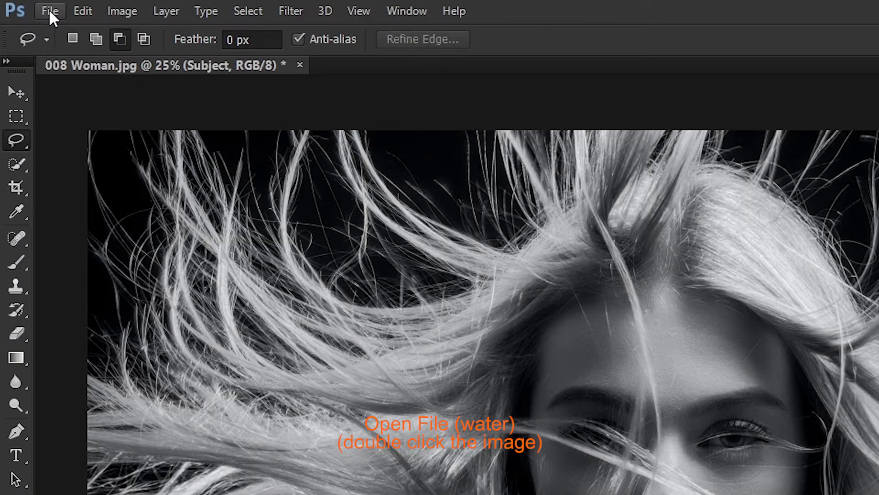
# Open 008 Water.jpg and unlock its background layer
pyautogui.click(51, 11)
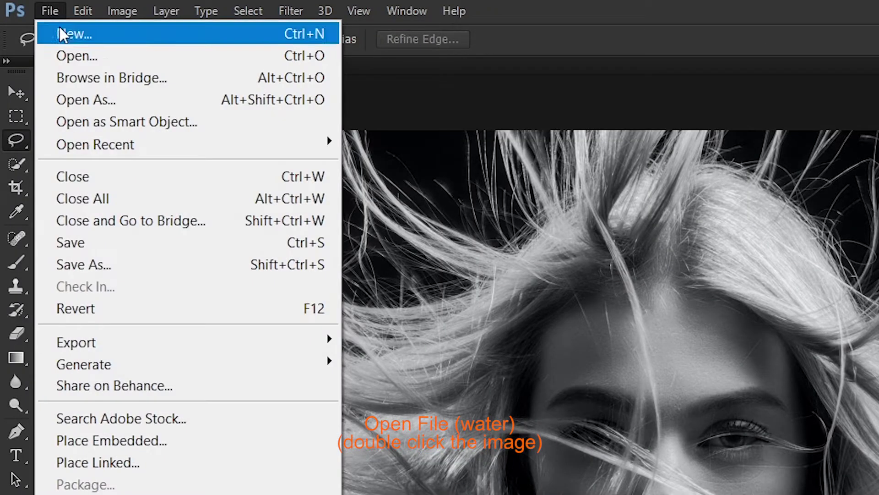
pyautogui.click(69, 54)
pyautogui.doubleClick(211, 112)
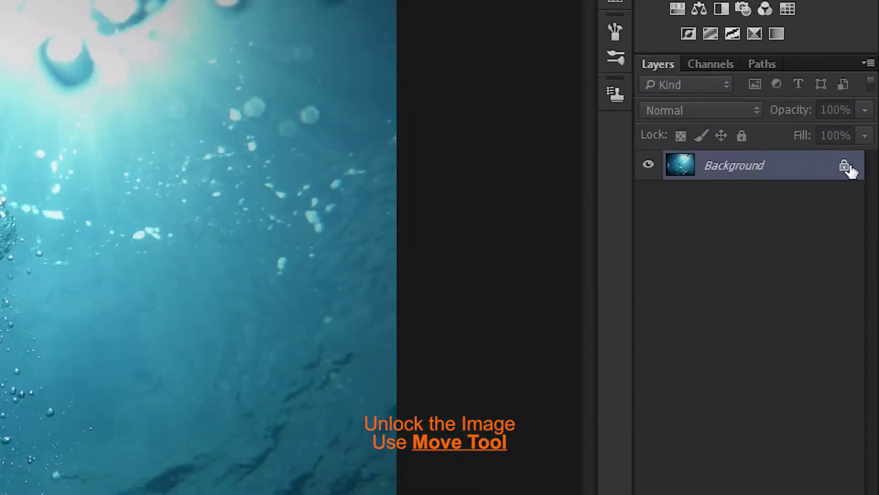
pyautogui.click(862, 206)
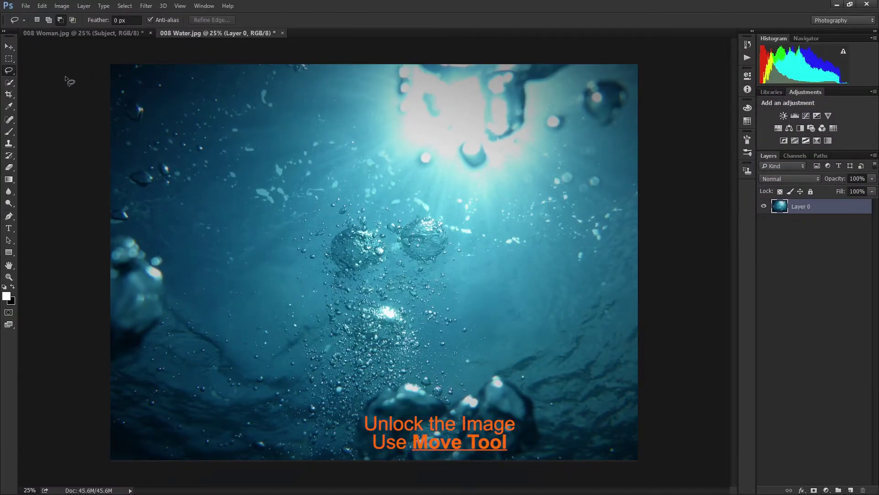
# Drag the water image with the Move tool into the 008 Woman document
pyautogui.click(8, 46)
pyautogui.moveTo(280, 152); pyautogui.dragTo(190, 100)
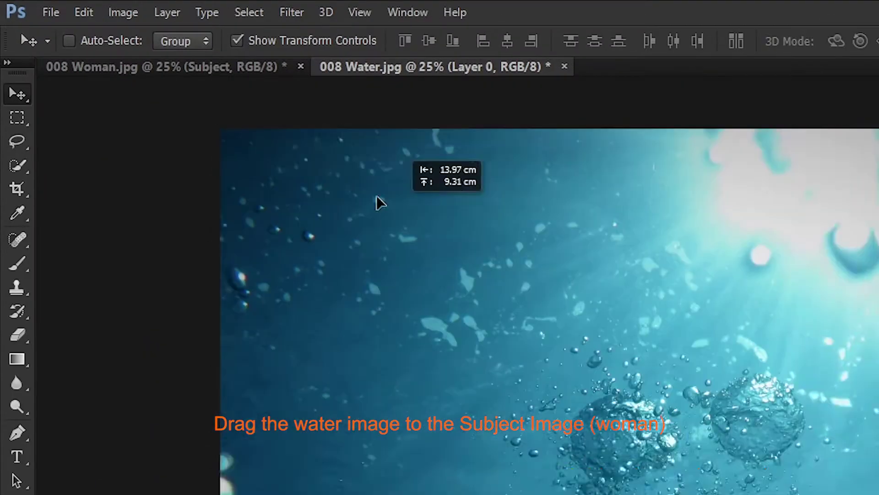
pyautogui.moveTo(377, 202)
pyautogui.mouseDown()
pyautogui.moveTo(345, 150)
pyautogui.moveTo(254, 130)
pyautogui.mouseUp()
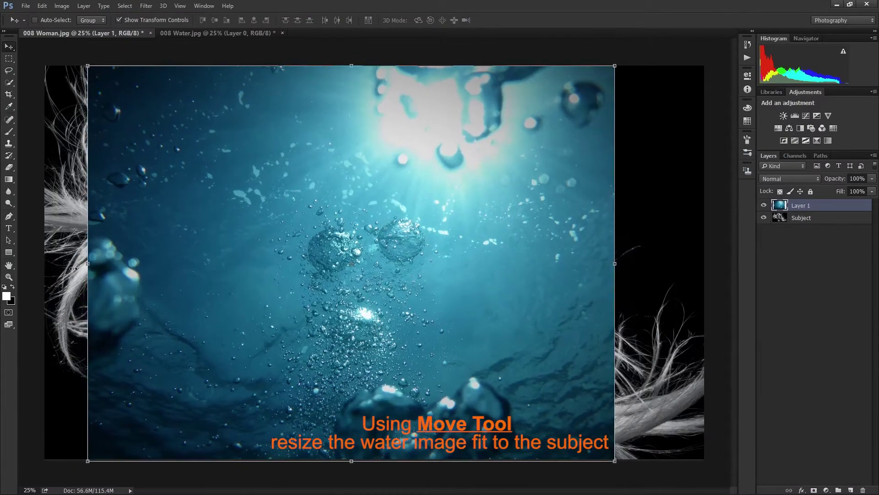
# Scale the water layer larger over the portrait and commit the transform
pyautogui.moveTo(81, 268); pyautogui.dragTo(51, 269)
pyautogui.hotkey('ctrl', '-')
pyautogui.moveTo(173, 389); pyautogui.dragTo(151, 481)
pyautogui.moveTo(615, 277); pyautogui.dragTo(637, 277)
pyautogui.press('Return')
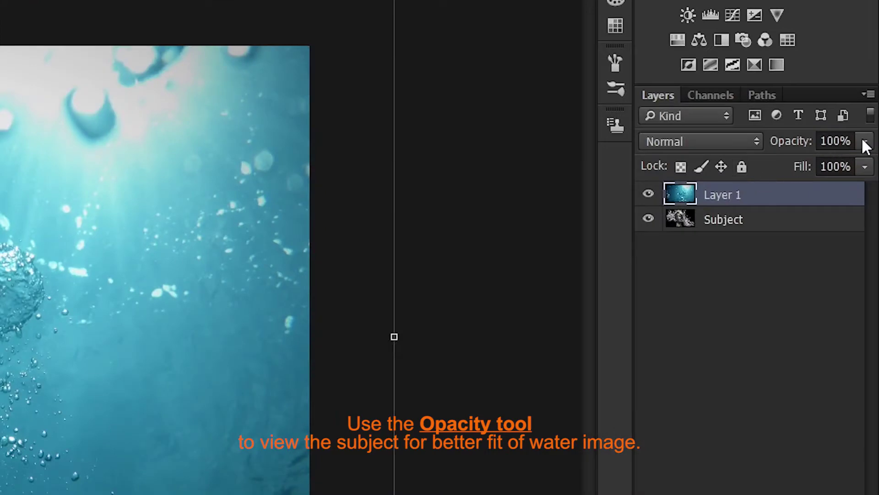
# Lower the water layer to 51% opacity and stretch it to the portrait's edges
pyautogui.click(865, 142)
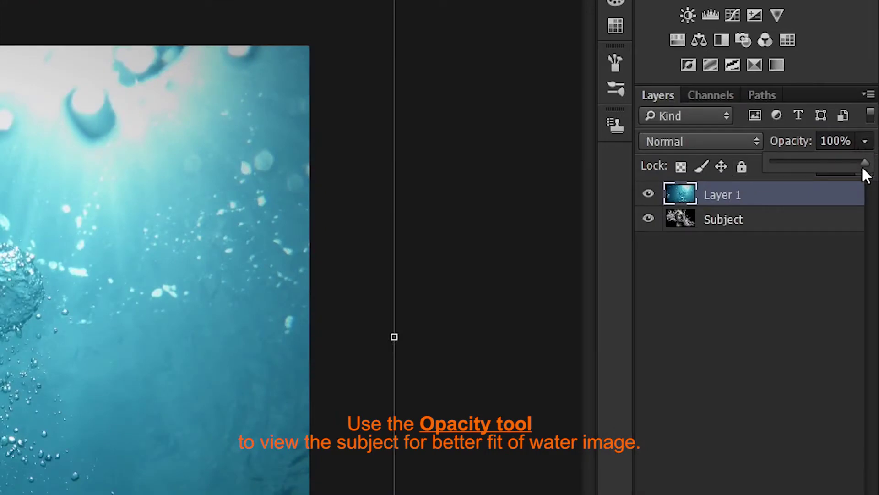
pyautogui.moveTo(821, 173); pyautogui.dragTo(819, 173)
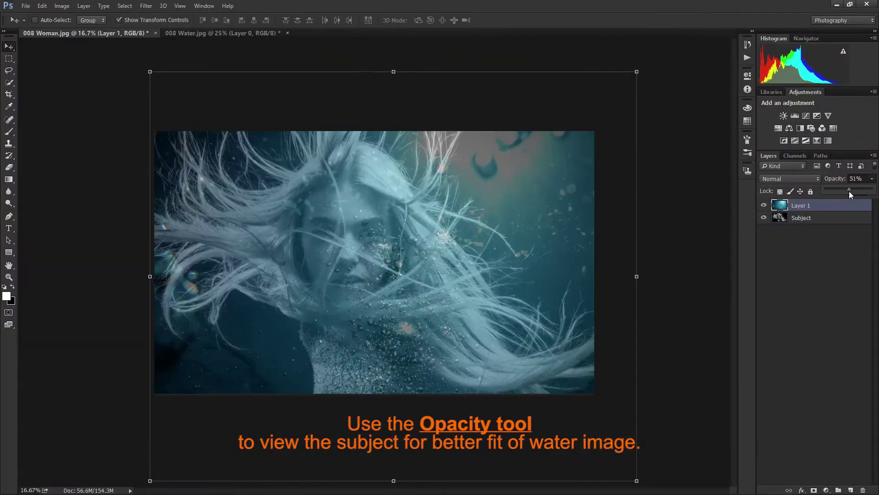
pyautogui.moveTo(636, 276); pyautogui.dragTo(699, 254)
pyautogui.hotkey('ctrl', '-')
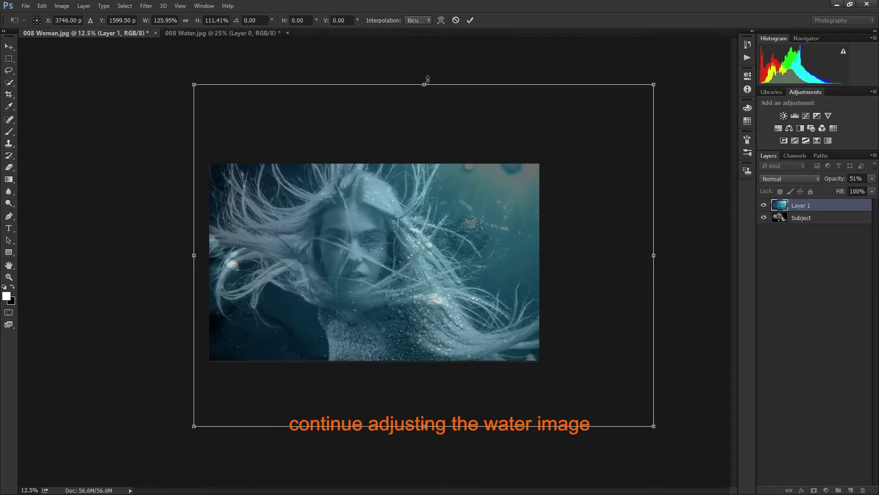
pyautogui.moveTo(425, 82); pyautogui.dragTo(419, 43)
pyautogui.moveTo(425, 426); pyautogui.dragTo(423, 434)
pyautogui.moveTo(653, 236); pyautogui.dragTo(619, 237)
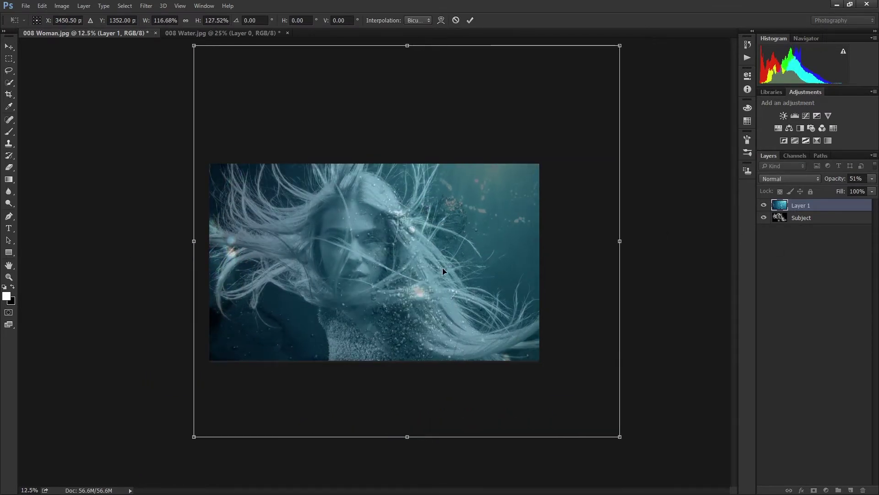
pyautogui.moveTo(443, 267); pyautogui.dragTo(457, 268)
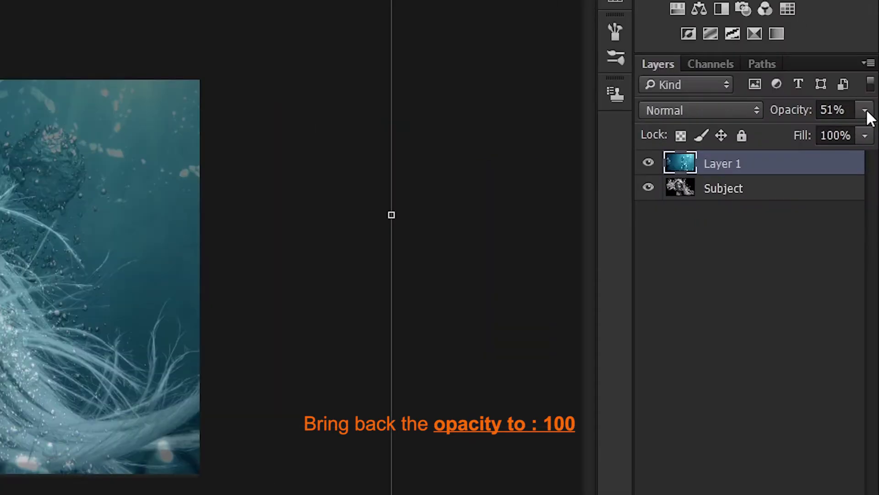
# Restore the water layer's opacity to 100%
pyautogui.click(873, 179)
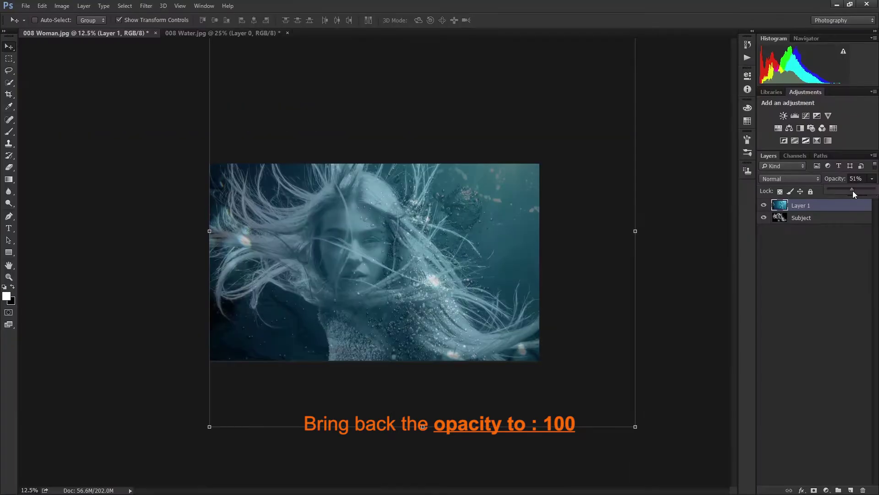
pyautogui.moveTo(852, 189); pyautogui.dragTo(875, 189)
pyautogui.click(770, 237)
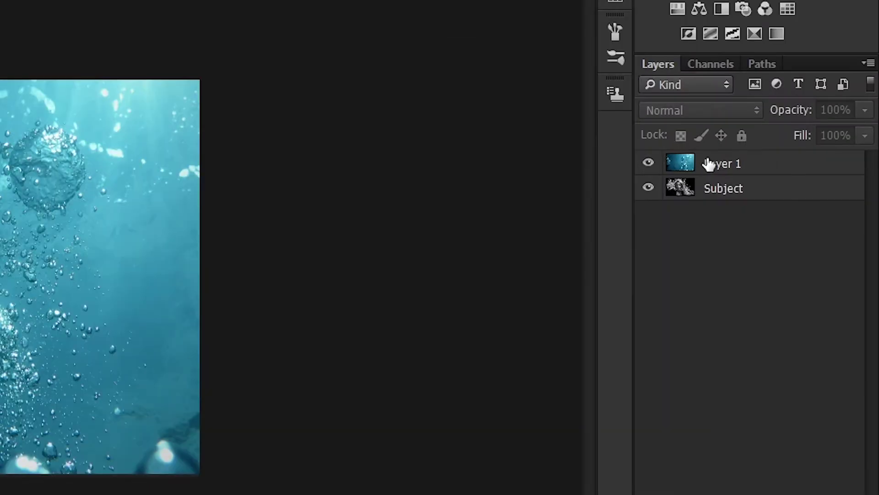
# Set Layer 1's blending mode to Color
pyautogui.click(794, 204)
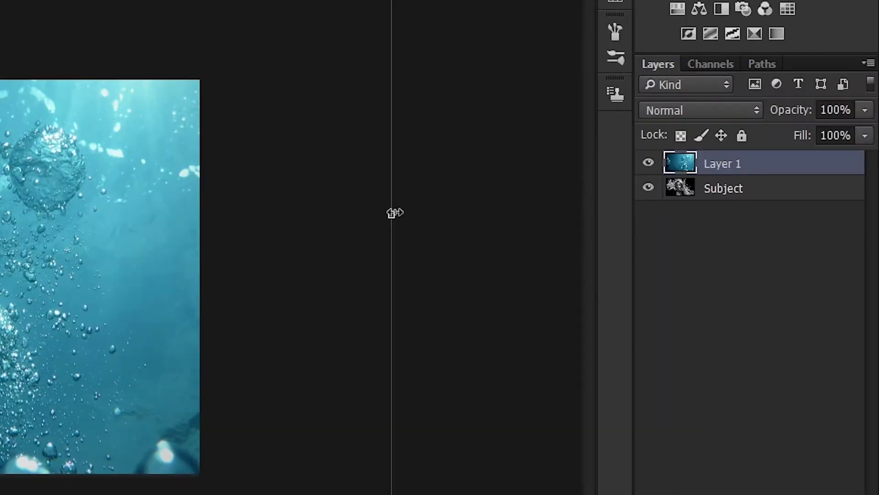
pyautogui.click(735, 110)
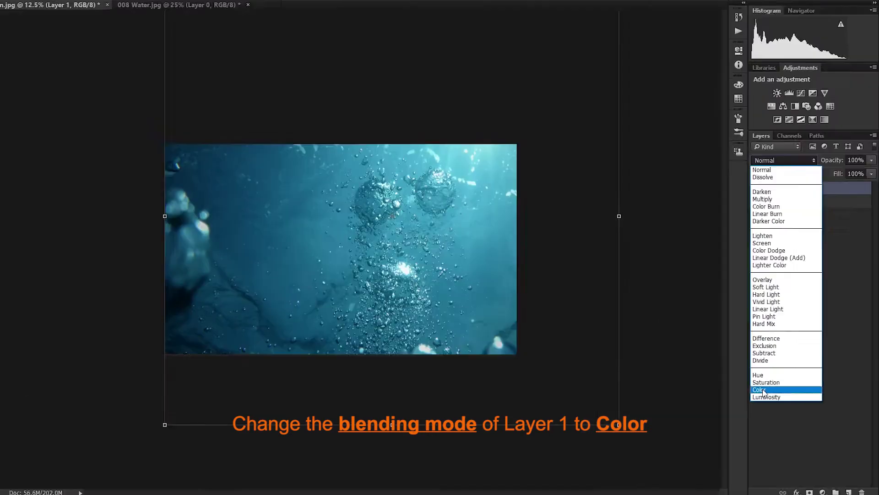
pyautogui.click(763, 390)
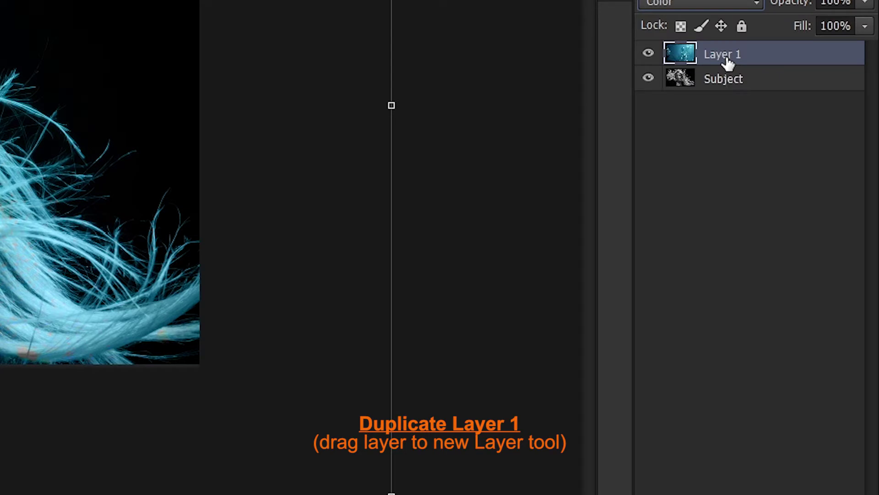
# Duplicate Layer 1 and set Layer 1 copy to Hard Light
pyautogui.moveTo(728, 63); pyautogui.dragTo(818, 486)
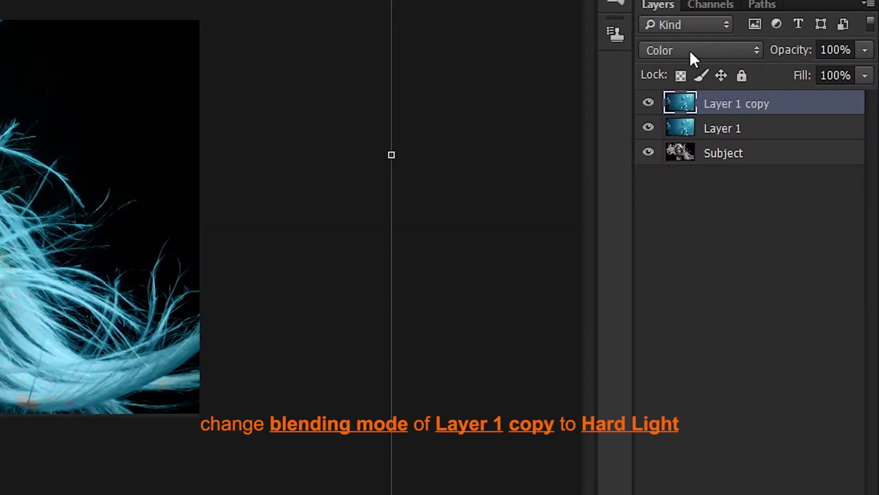
pyautogui.click(691, 45)
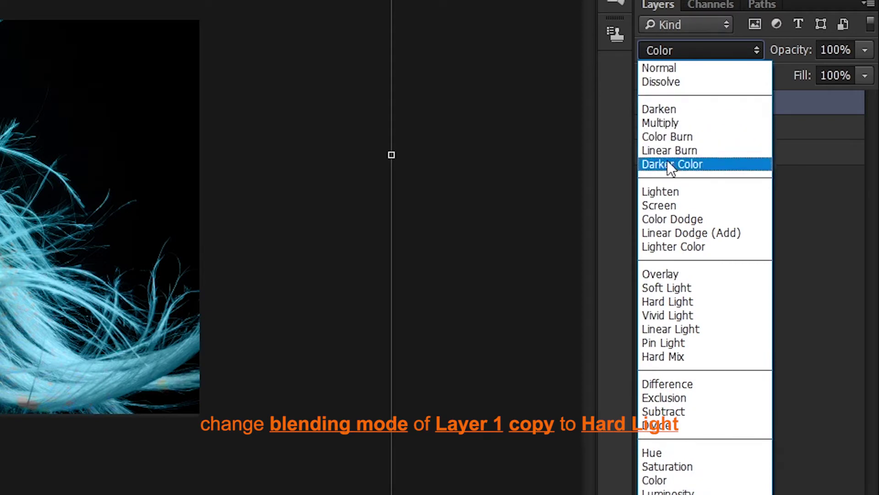
pyautogui.click(679, 300)
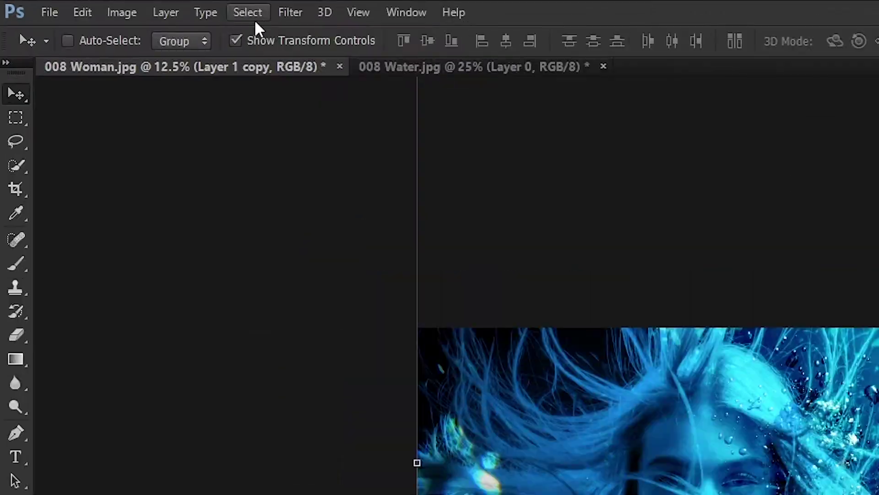
# Apply a Gaussian Blur with Radius 5 pixels to Layer 1 copy
pyautogui.click(146, 8)
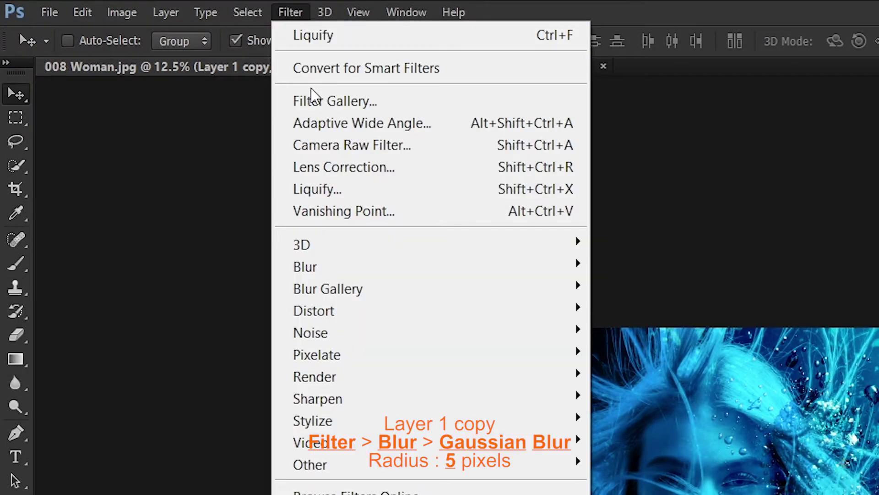
pyautogui.moveTo(219, 231)
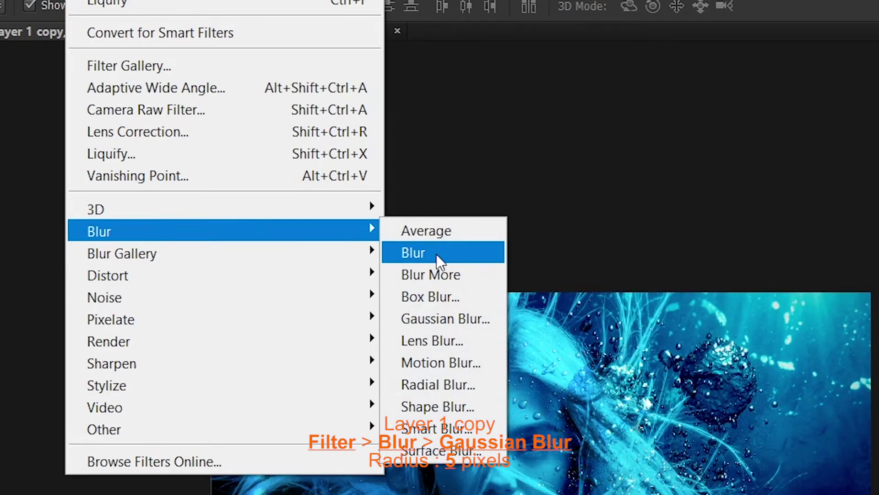
pyautogui.click(456, 315)
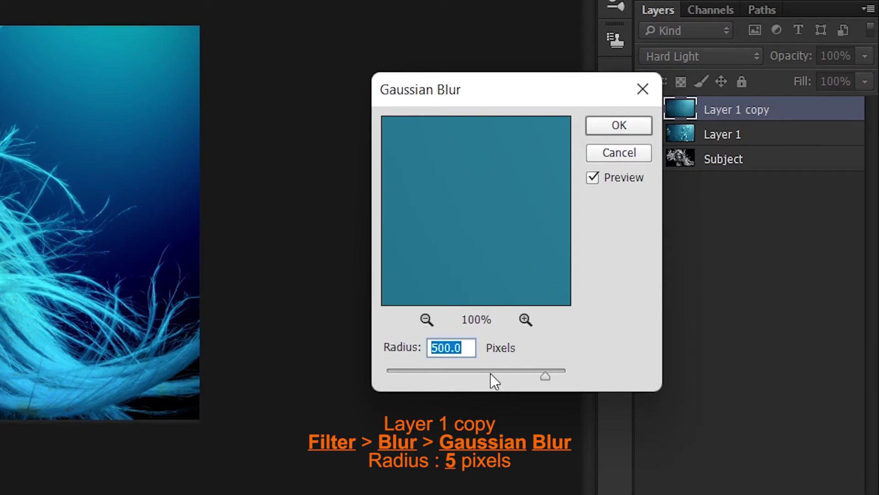
pyautogui.moveTo(492, 375); pyautogui.dragTo(415, 375)
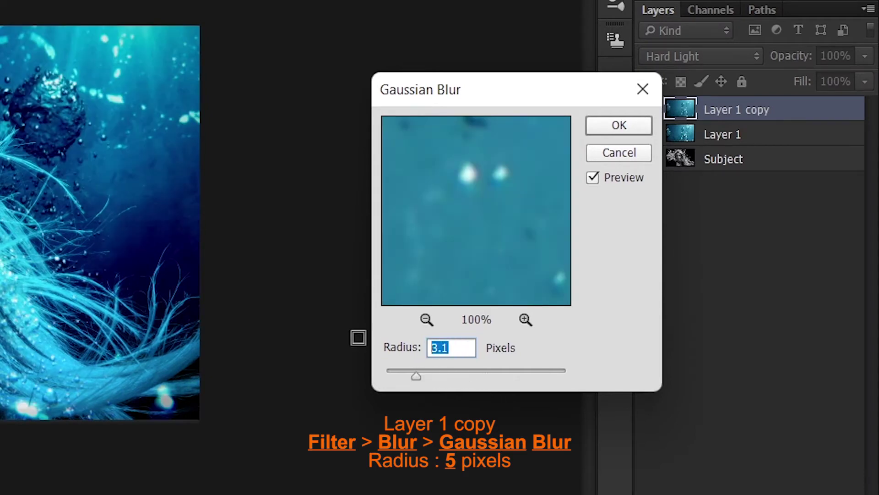
pyautogui.write('5')
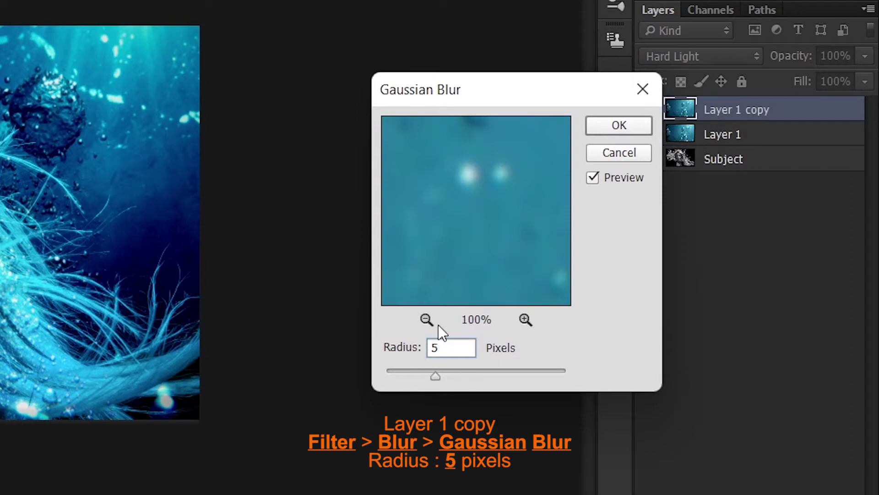
pyautogui.click(611, 128)
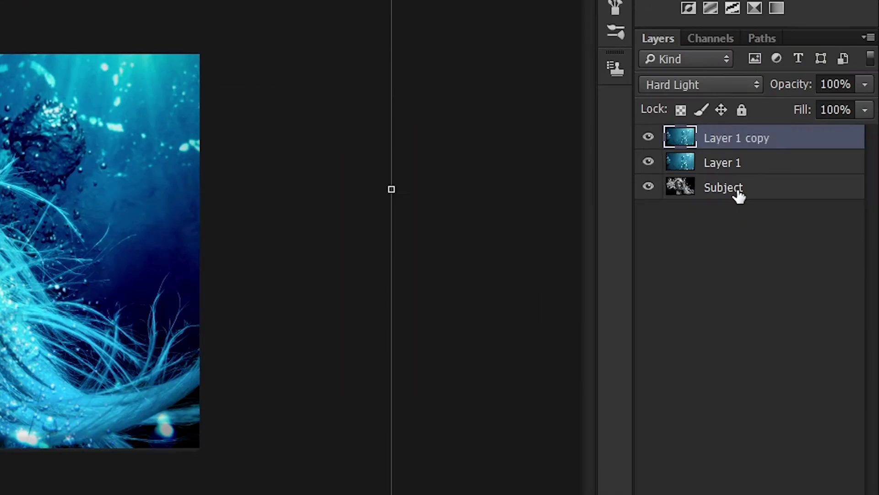
# Duplicate Subject, move Subject copy above Layer 1 copy, and add a layer mask
pyautogui.click(809, 233)
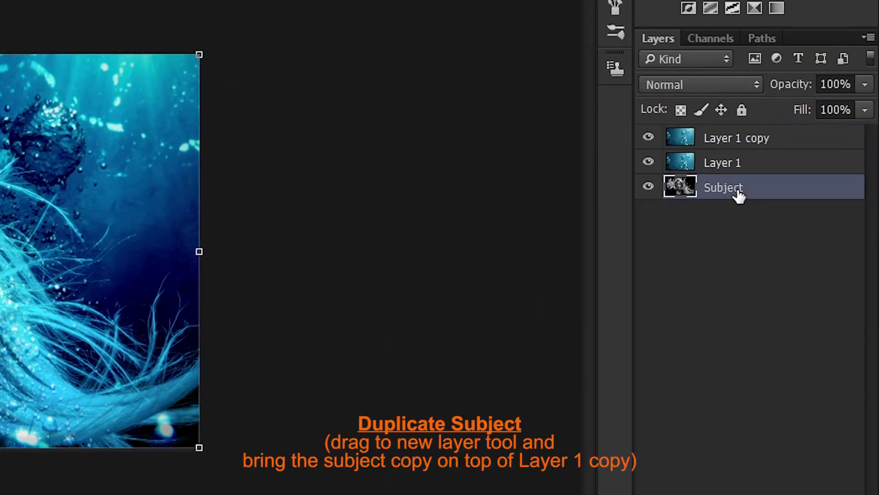
pyautogui.moveTo(739, 195); pyautogui.dragTo(826, 485)
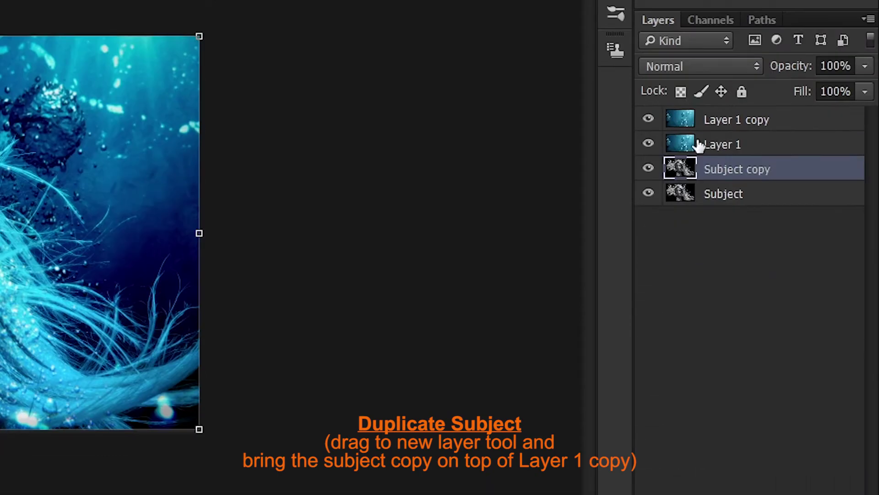
pyautogui.moveTo(717, 182); pyautogui.dragTo(717, 110)
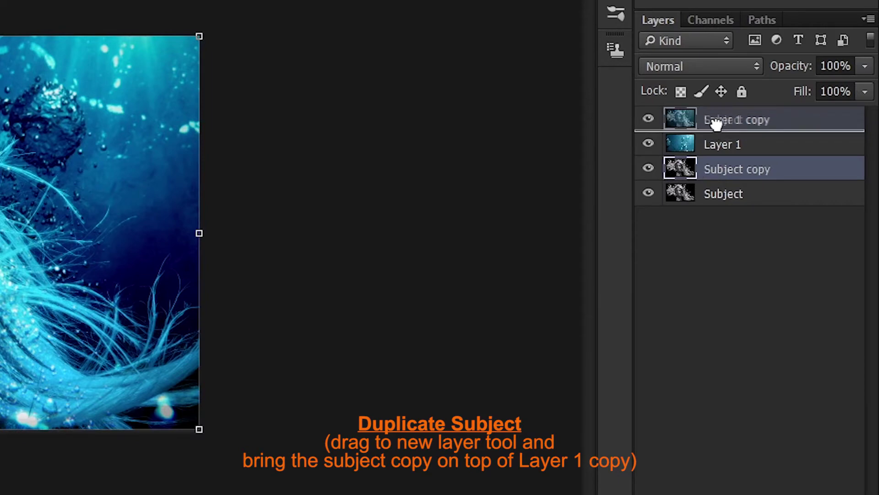
pyautogui.moveTo(717, 115); pyautogui.dragTo(718, 120)
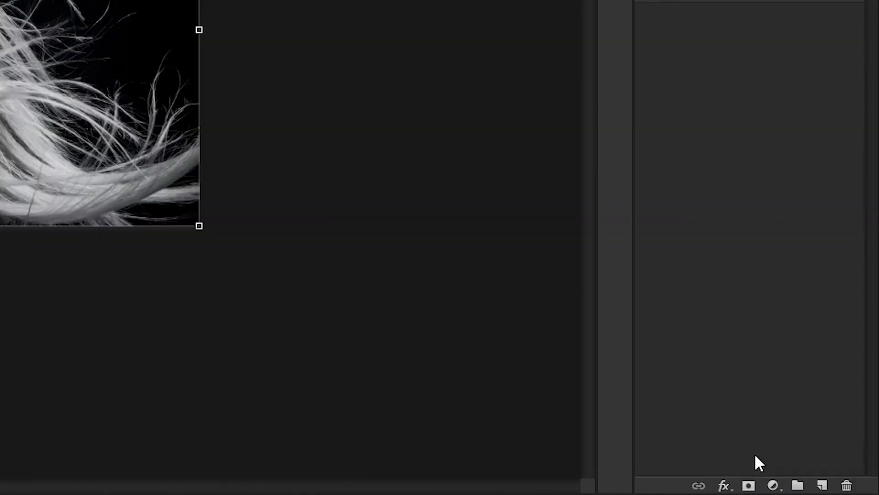
pyautogui.click(750, 486)
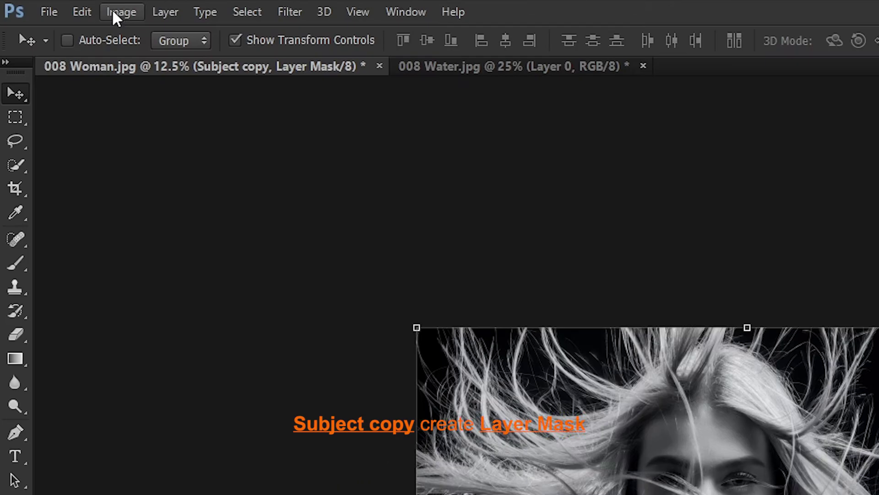
# Apply Image to Subject copy's mask using Multiply blending
pyautogui.click(61, 6)
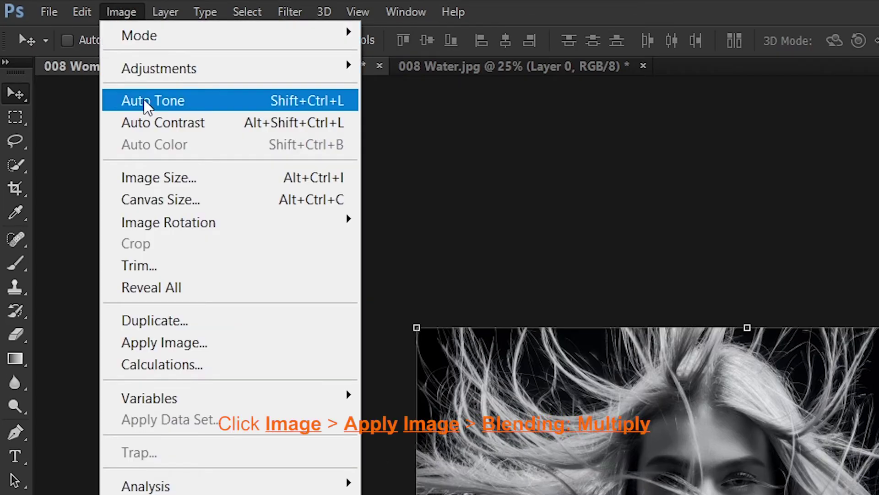
pyautogui.click(186, 333)
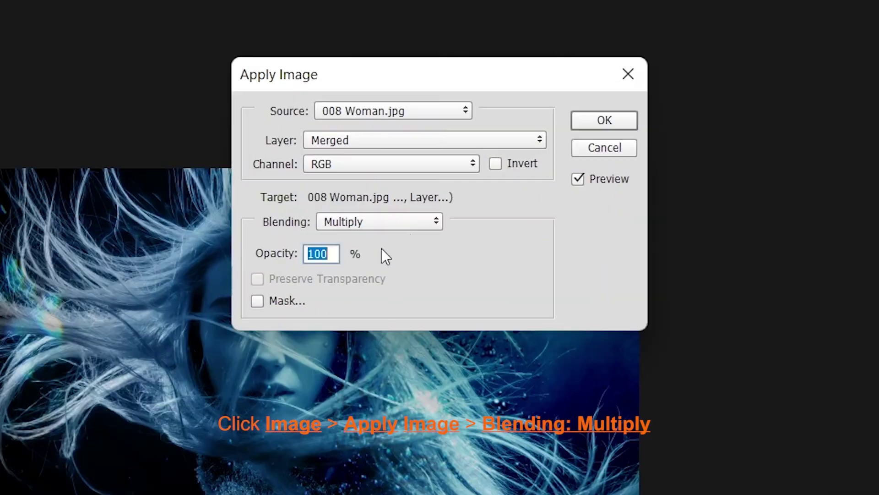
pyautogui.click(406, 224)
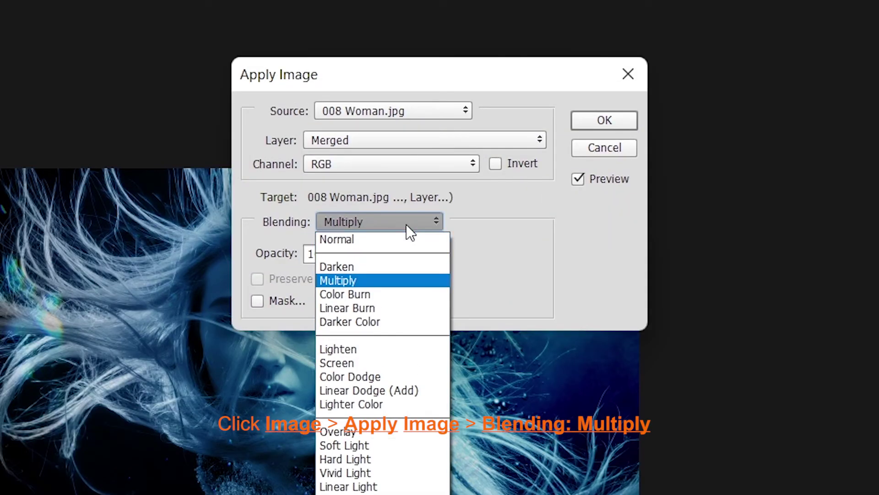
pyautogui.click(412, 280)
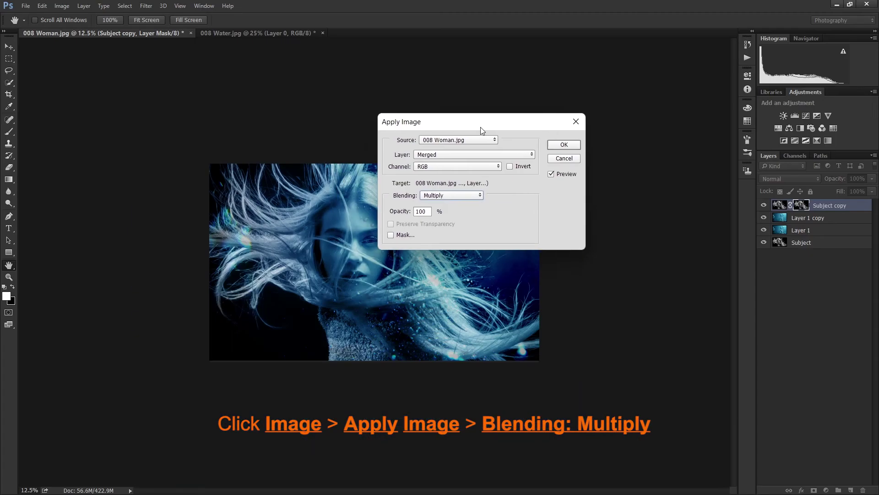
pyautogui.moveTo(480, 128); pyautogui.dragTo(573, 119)
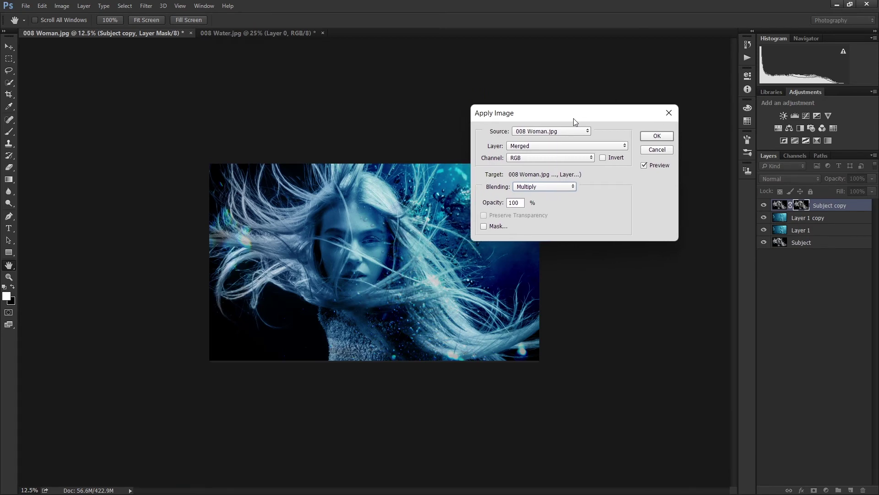
pyautogui.click(657, 137)
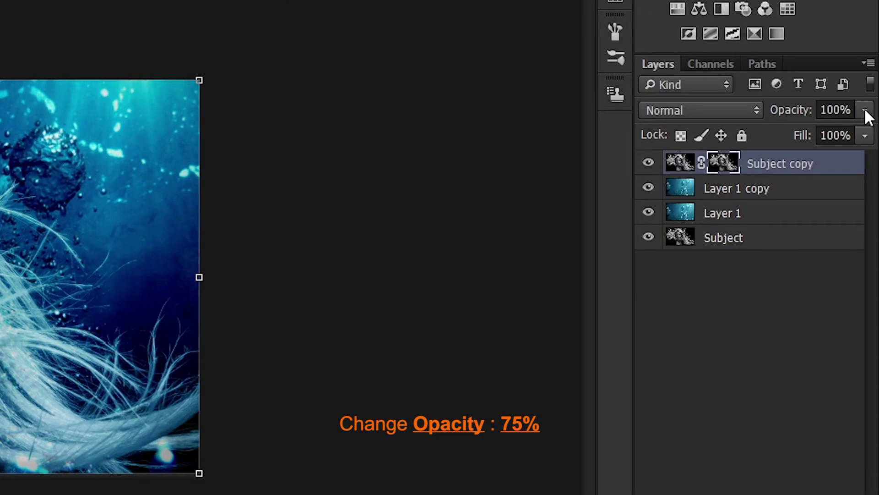
# Lower Subject copy's opacity to 75%
pyautogui.click(872, 179)
pyautogui.moveTo(869, 192); pyautogui.dragTo(850, 194)
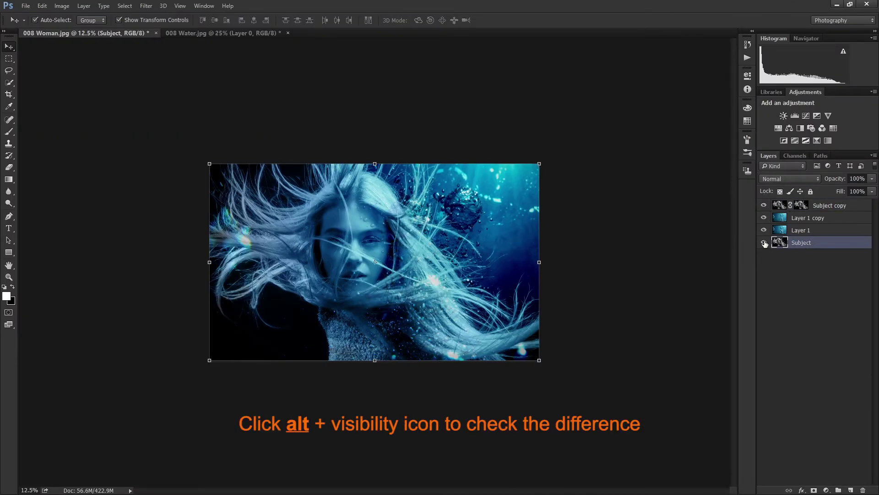
pyautogui.keyDown('alt'); pyautogui.click(765, 242); pyautogui.keyUp('alt')
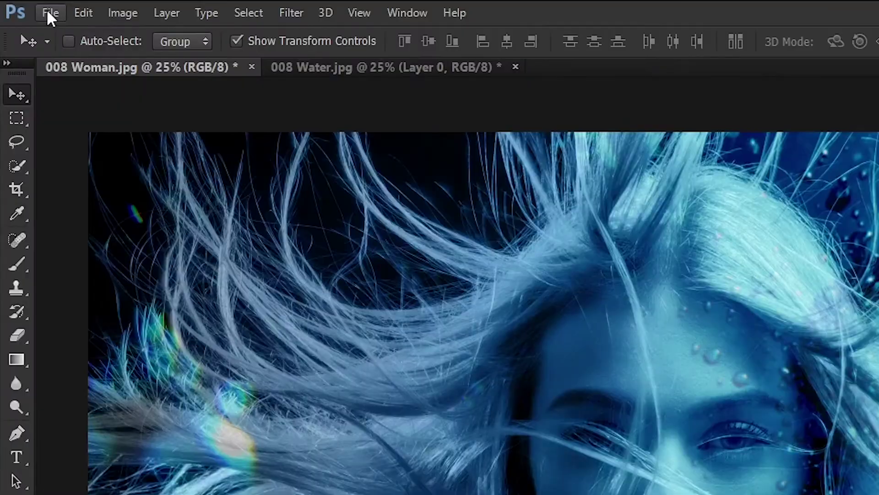
# Save as JPEG under an edited file name at Quality 12 Maximum
pyautogui.click(25, 6)
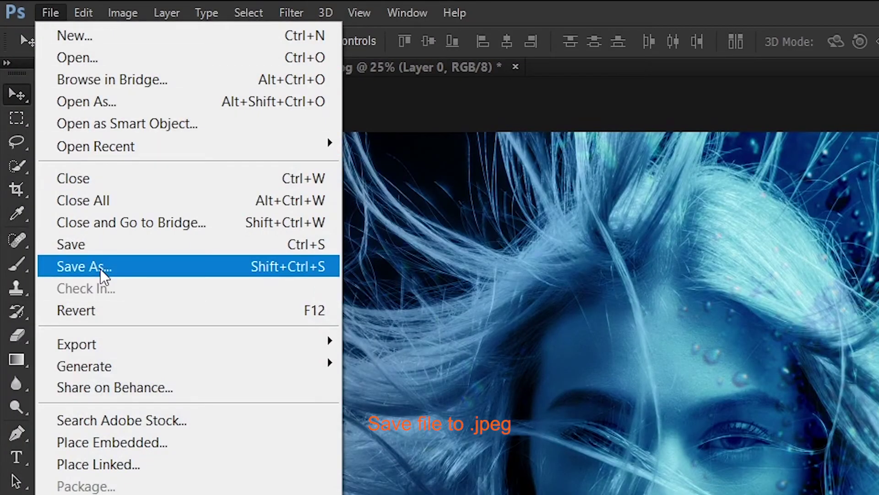
pyautogui.click(100, 268)
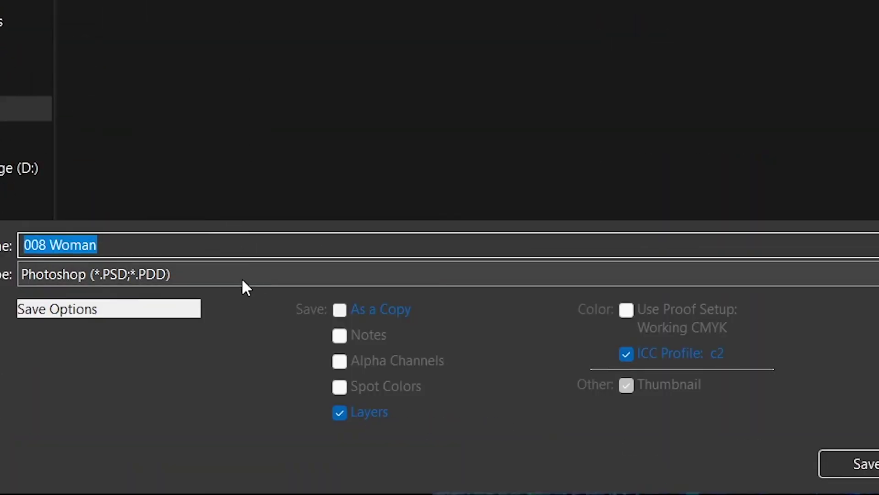
pyautogui.click(241, 279)
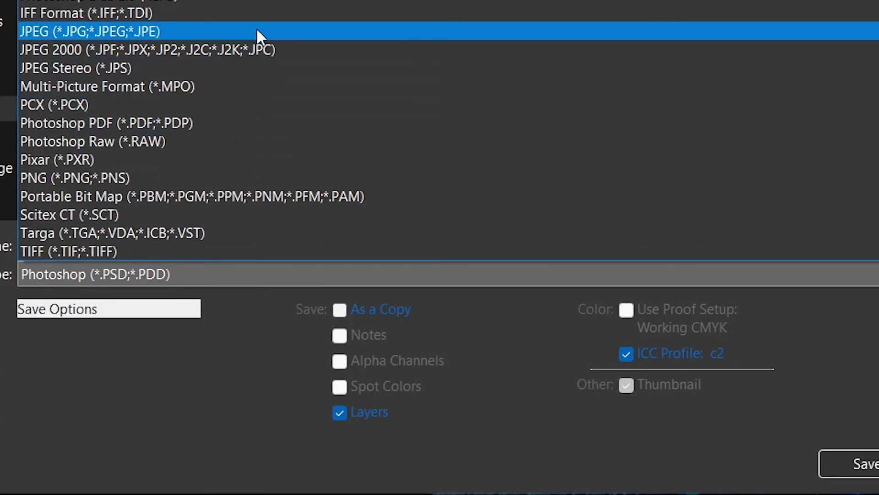
pyautogui.click(257, 30)
pyautogui.doubleClick(183, 252)
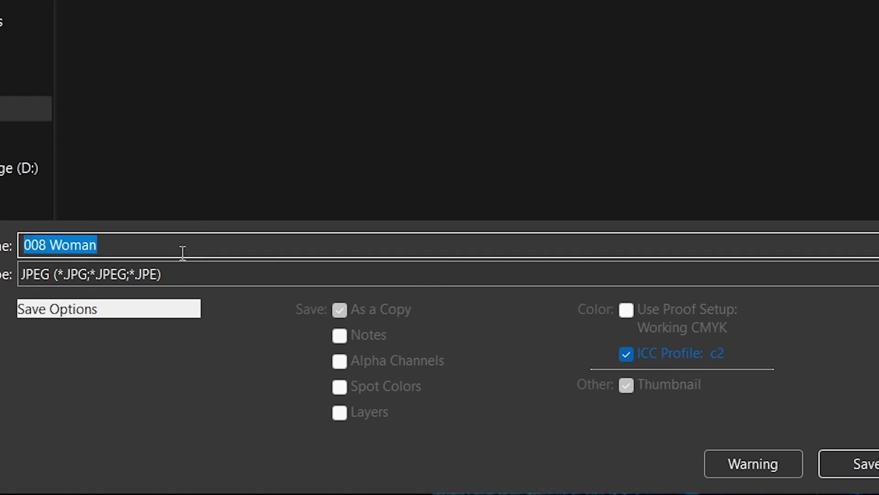
pyautogui.click(182, 252)
pyautogui.write('Done')
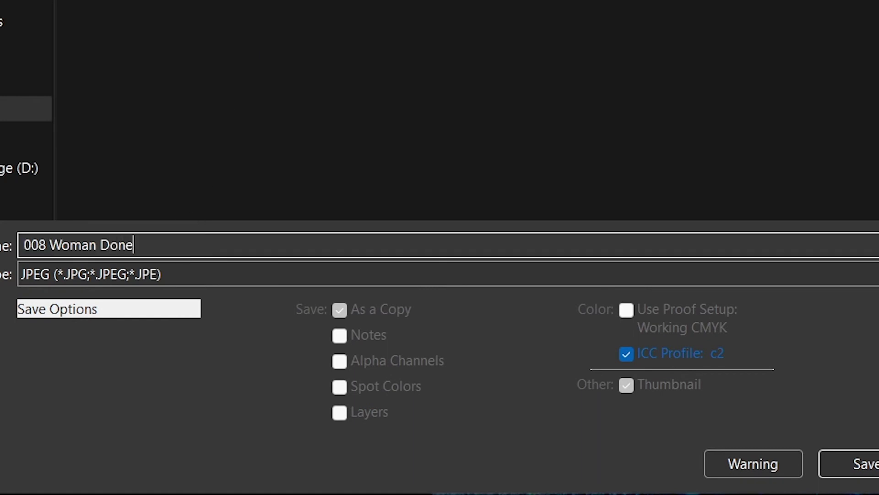
pyautogui.press('Return')
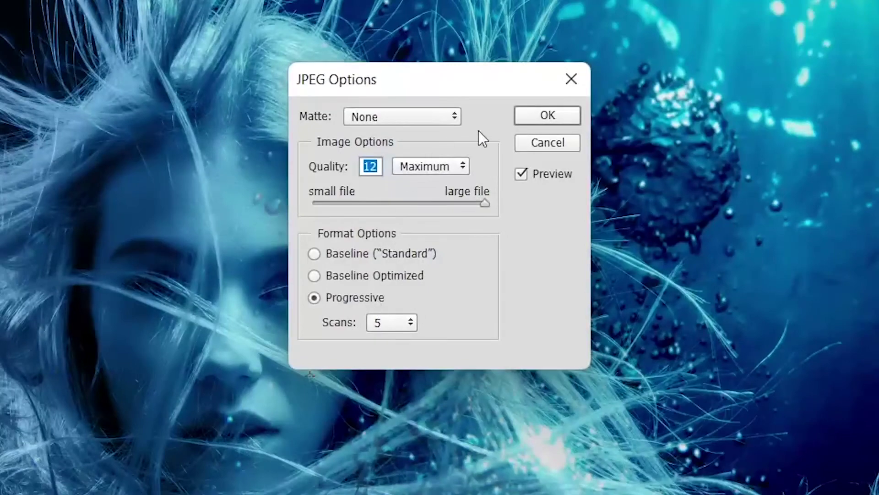
pyautogui.click(561, 116)
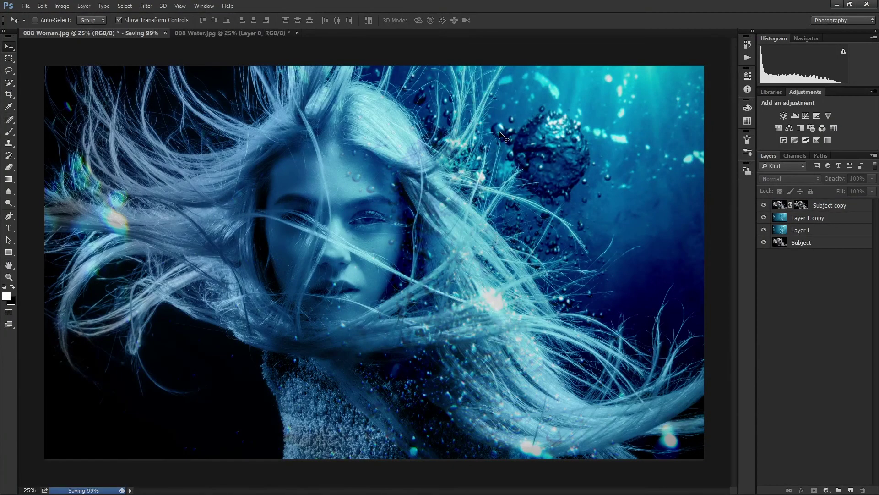